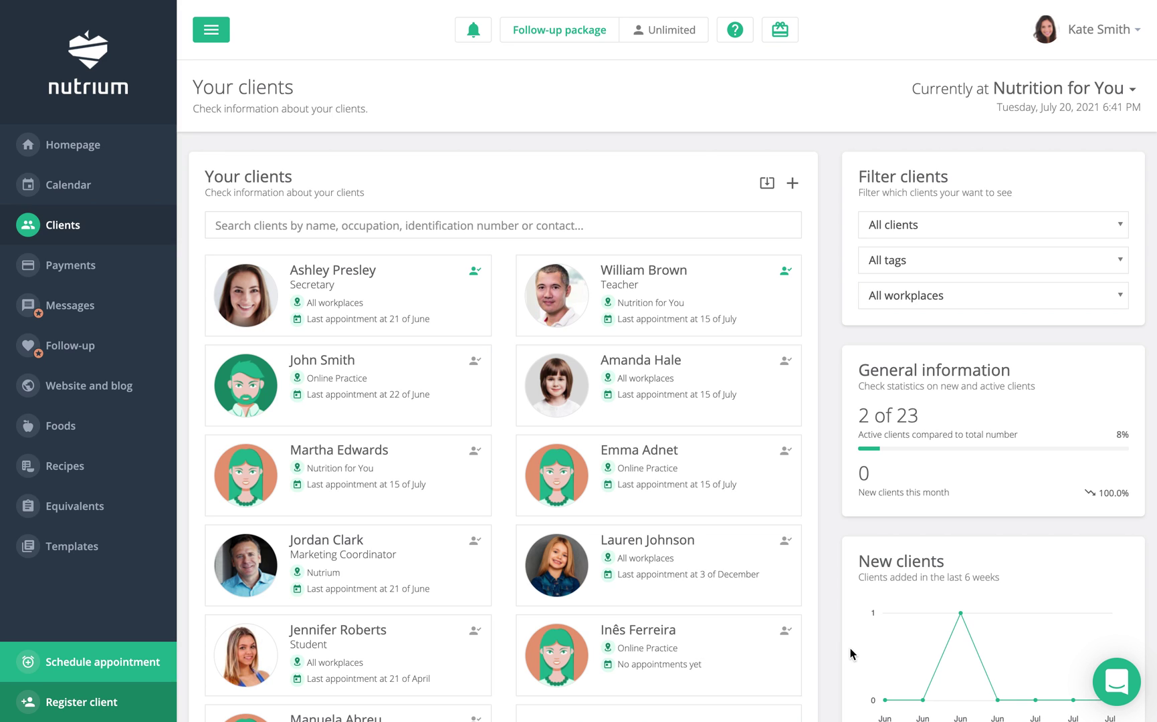
# Open the profile of the first client in the list and bring up the client's meal plan.
pyautogui.click(333, 295)
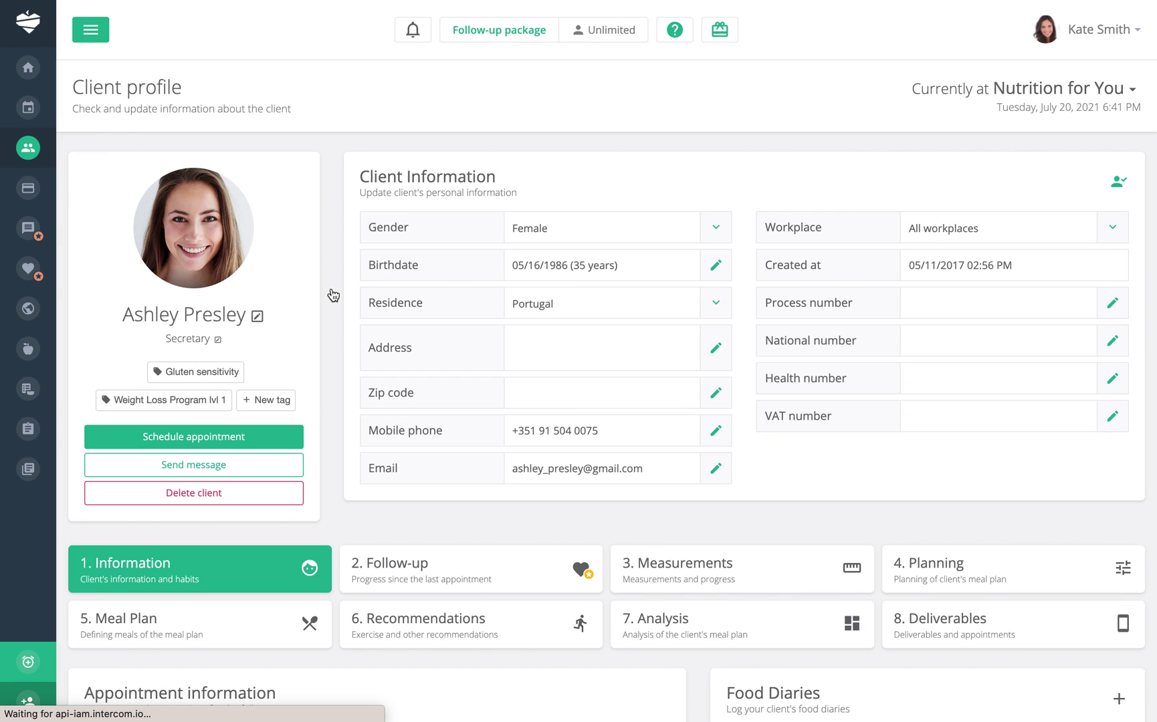
pyautogui.scroll(-3, 333, 295)
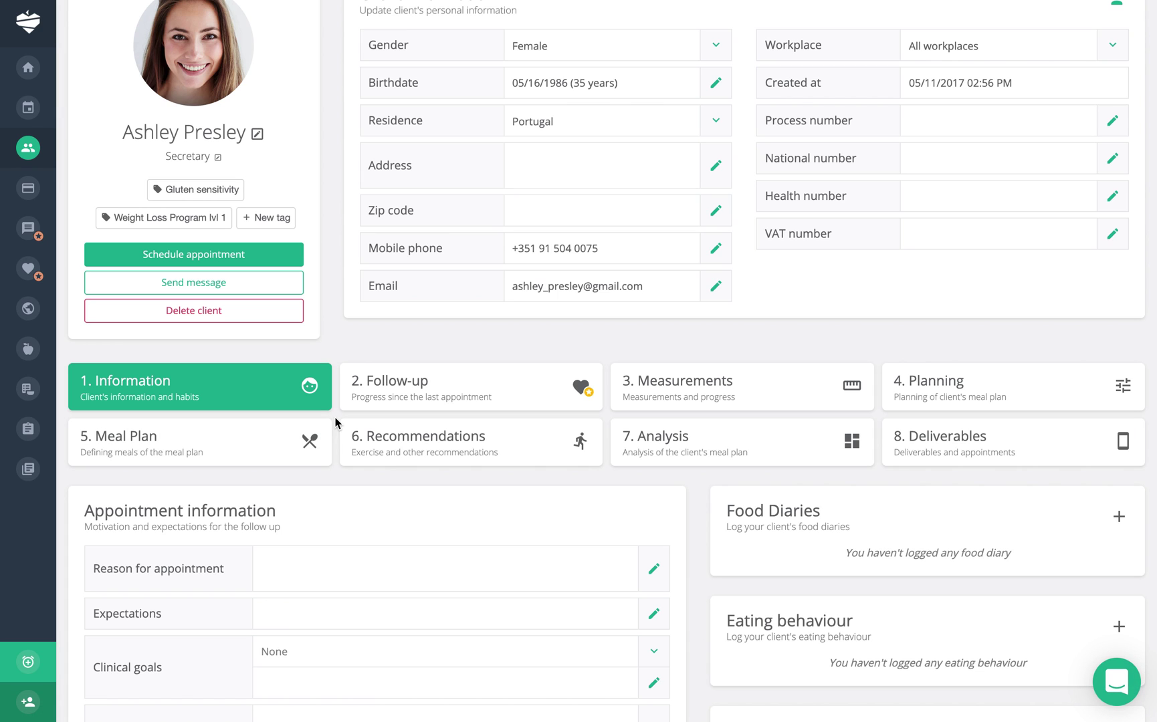
pyautogui.click(270, 459)
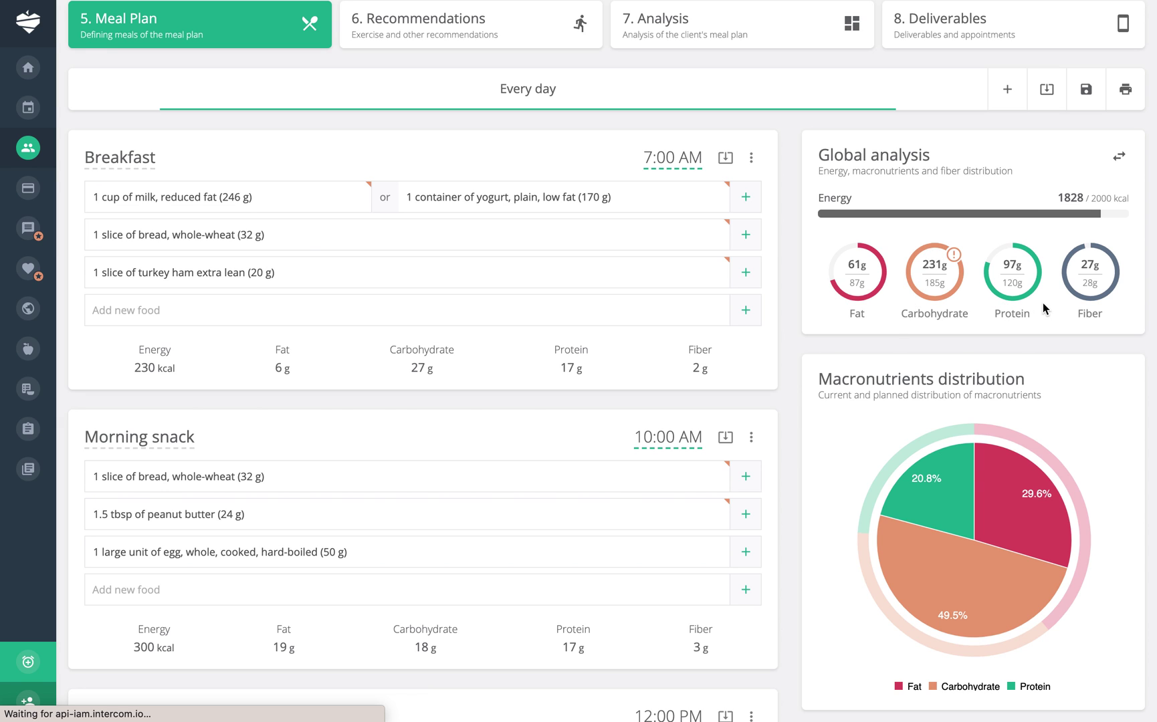
# Go to the client's deliverables and view the options for Nutritional information in the mobile app preferences.
pyautogui.scroll(3, 1047, 309)
pyautogui.scroll(3, 1047, 309)
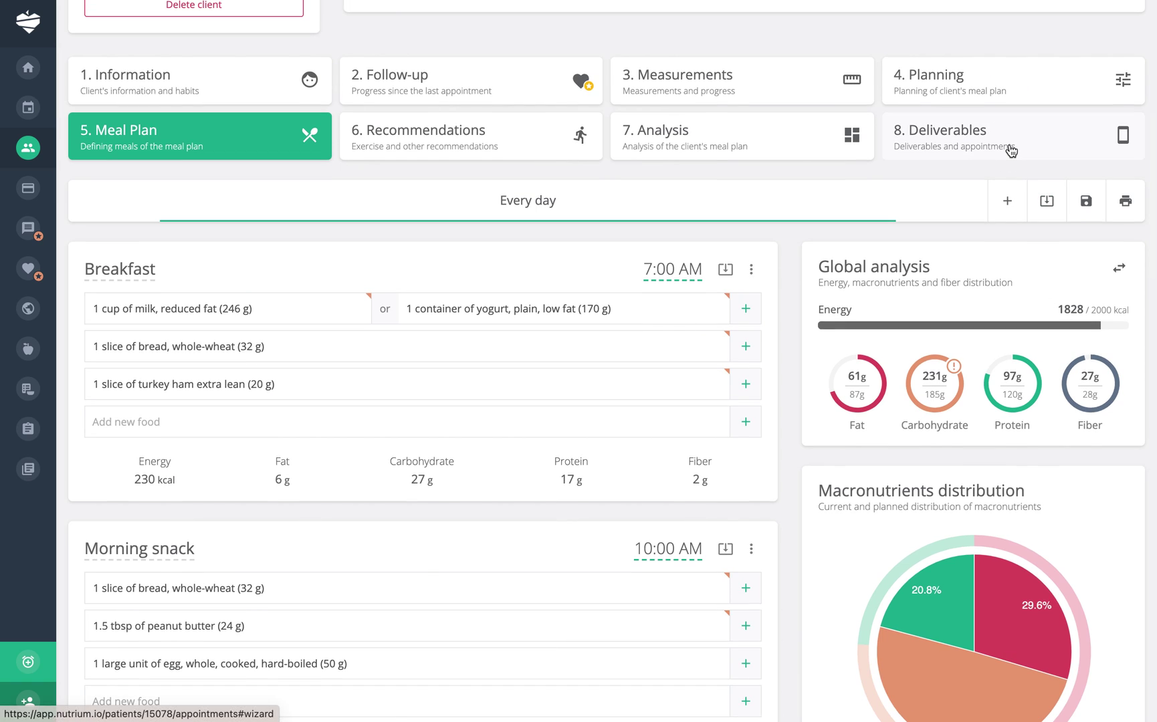
pyautogui.click(1011, 152)
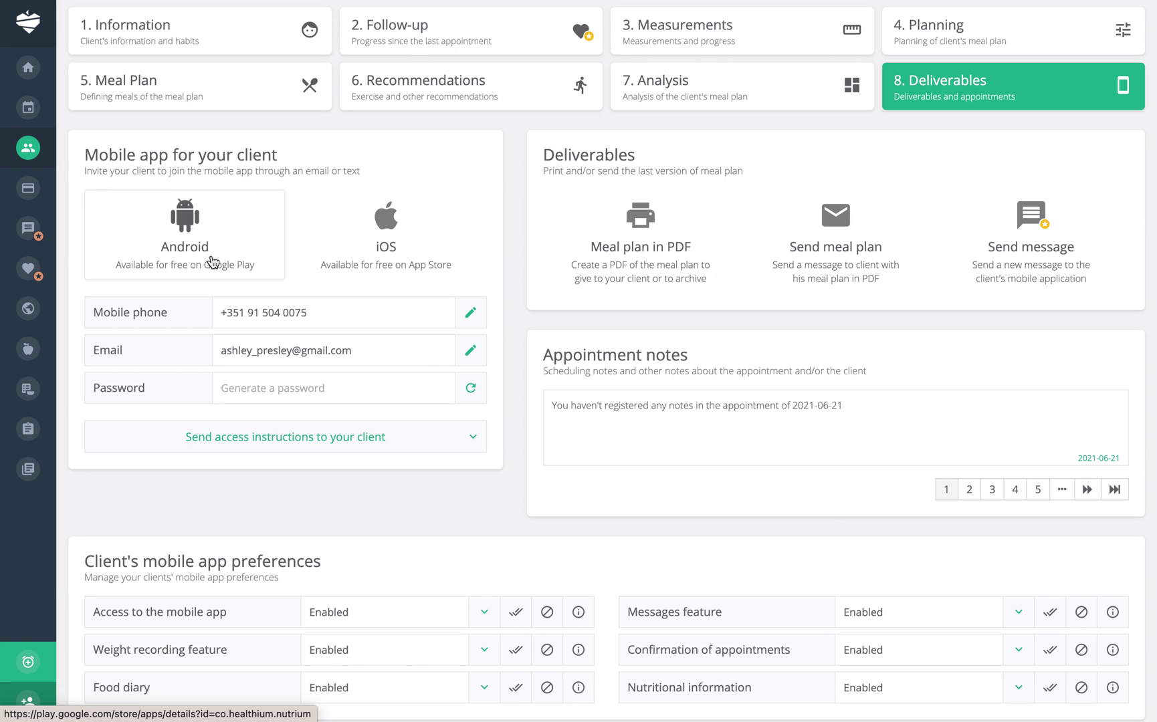
pyautogui.click(444, 260)
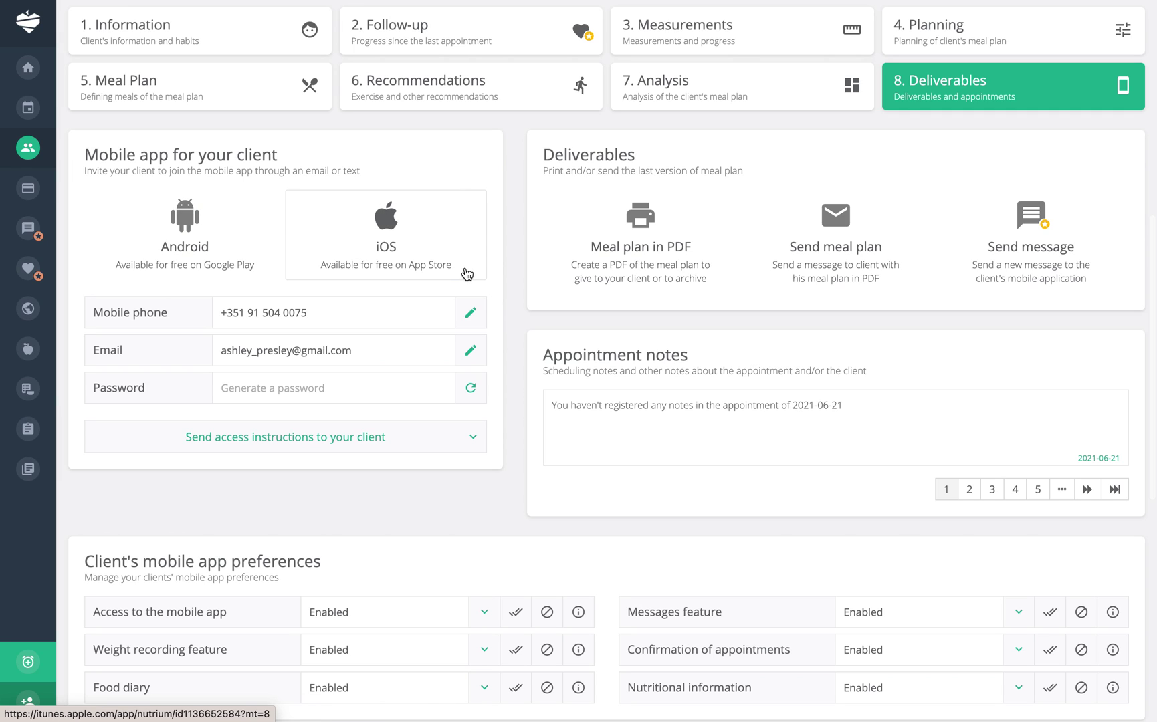
pyautogui.scroll(-1, 512, 292)
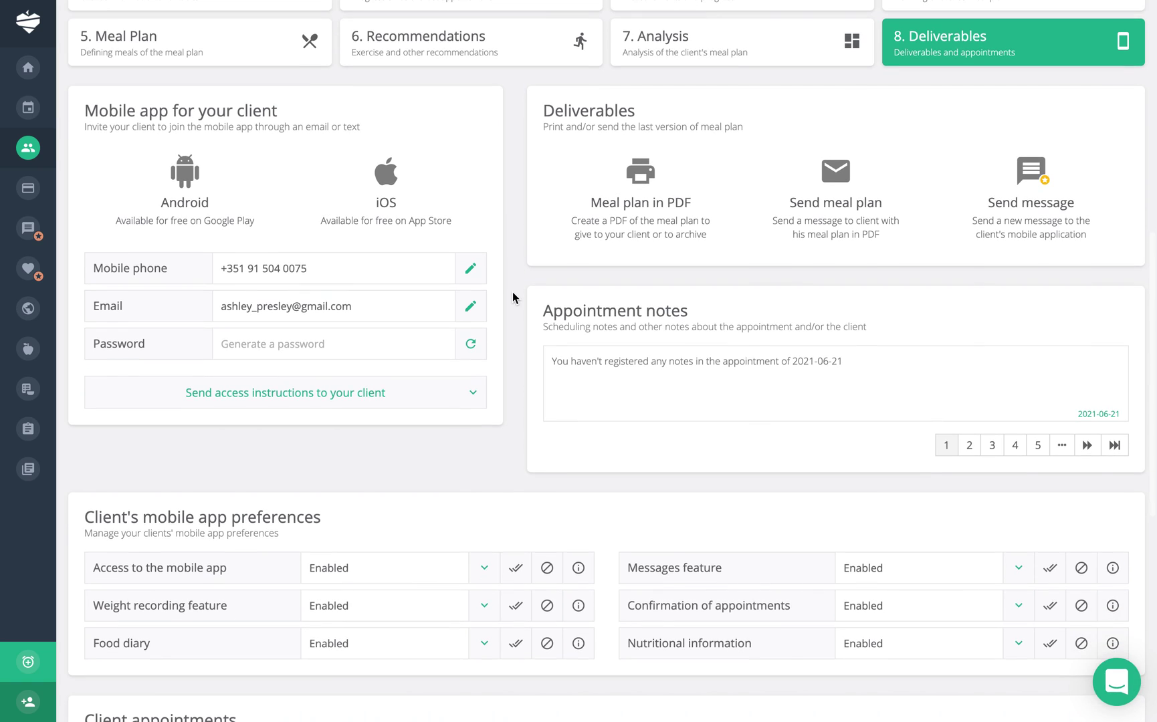
pyautogui.scroll(-2, 513, 292)
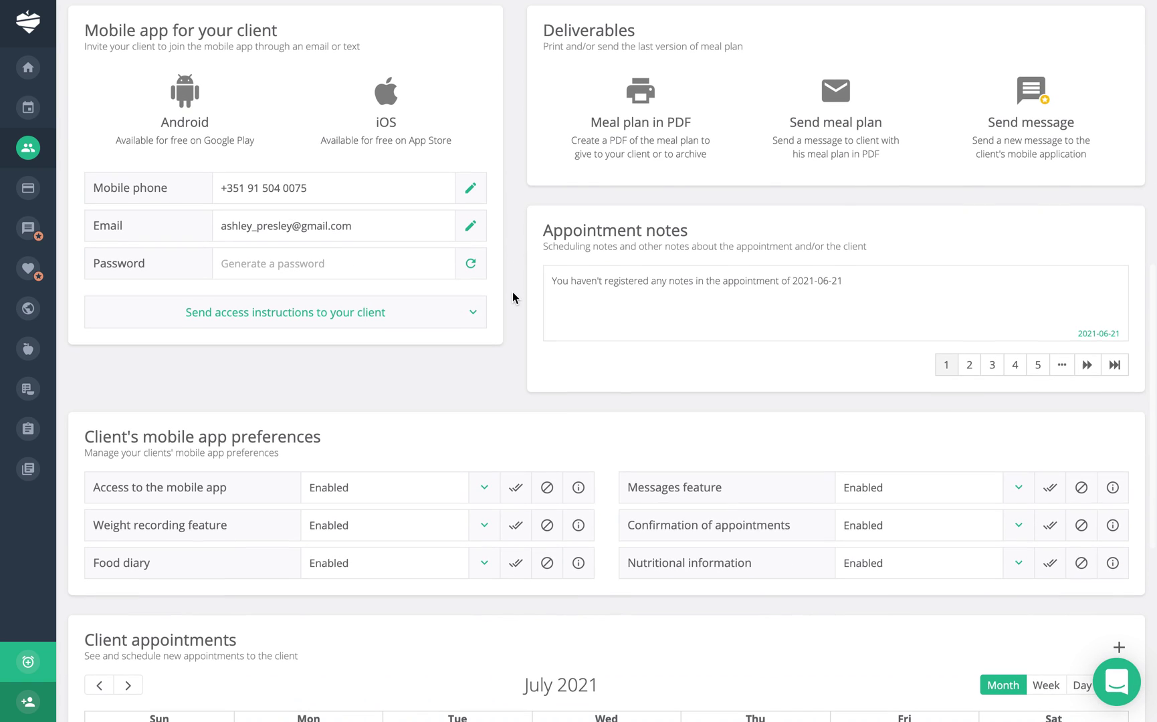
pyautogui.click(902, 577)
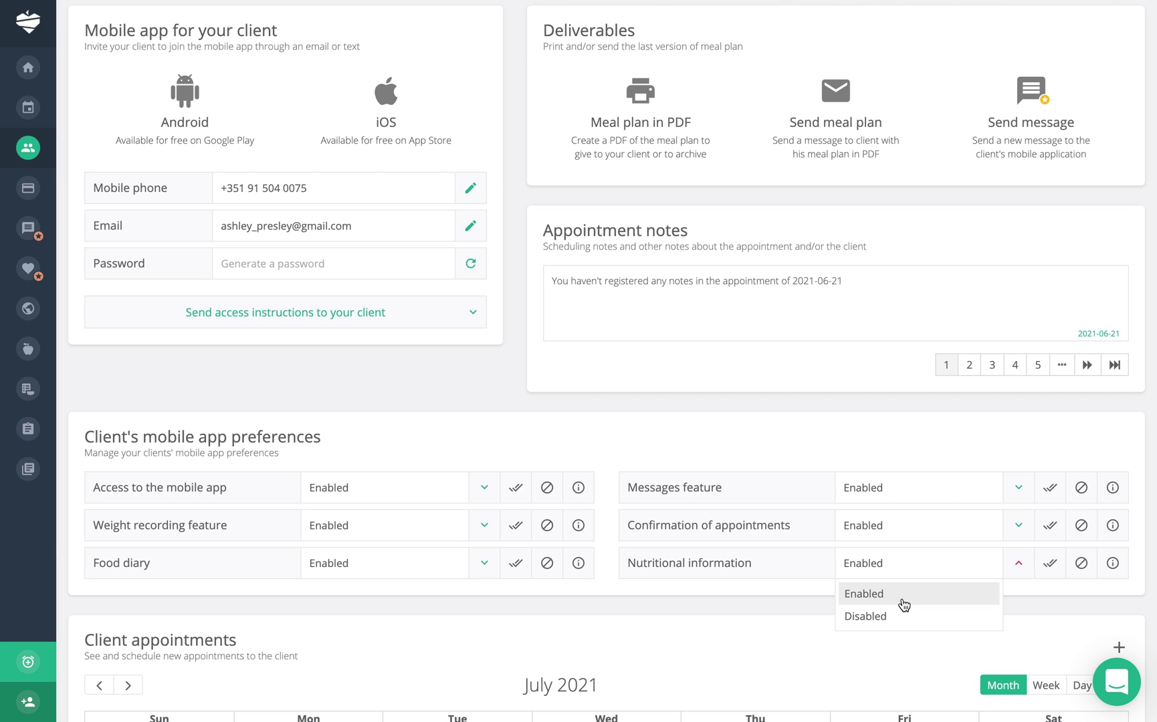
pyautogui.click(774, 562)
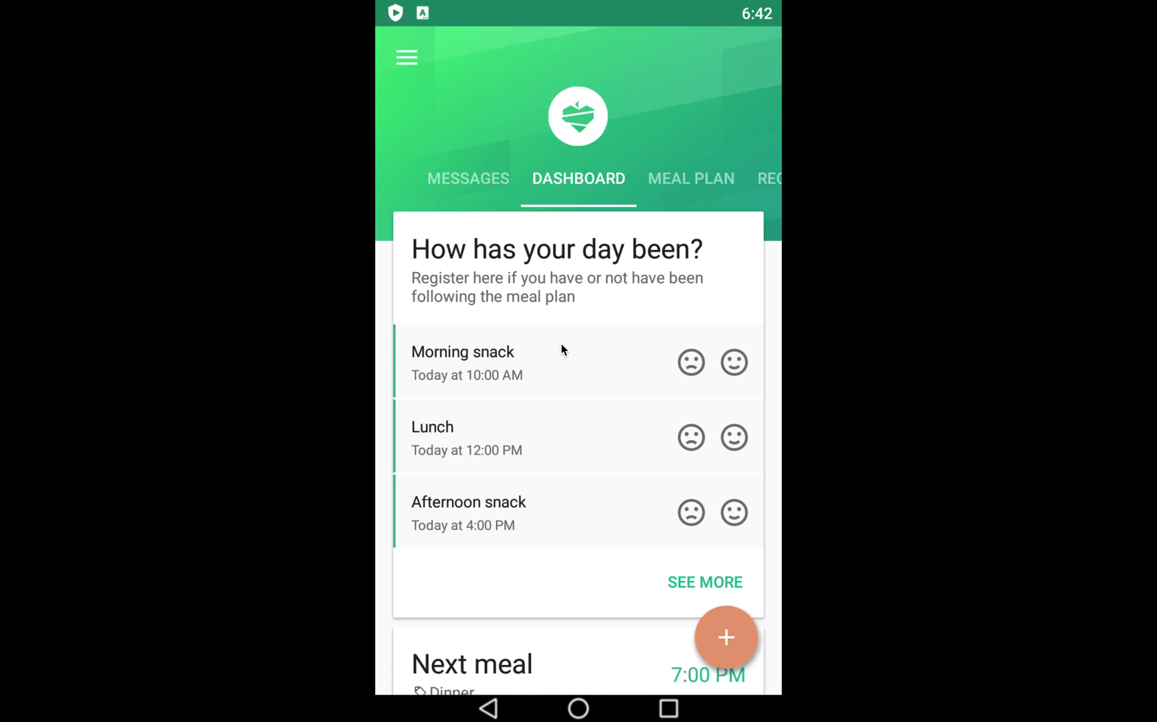
# In the client's mobile app, view the nutritional details of Breakfast and Morning snack in the meal plan.
pyautogui.click(689, 189)
pyautogui.click(501, 271)
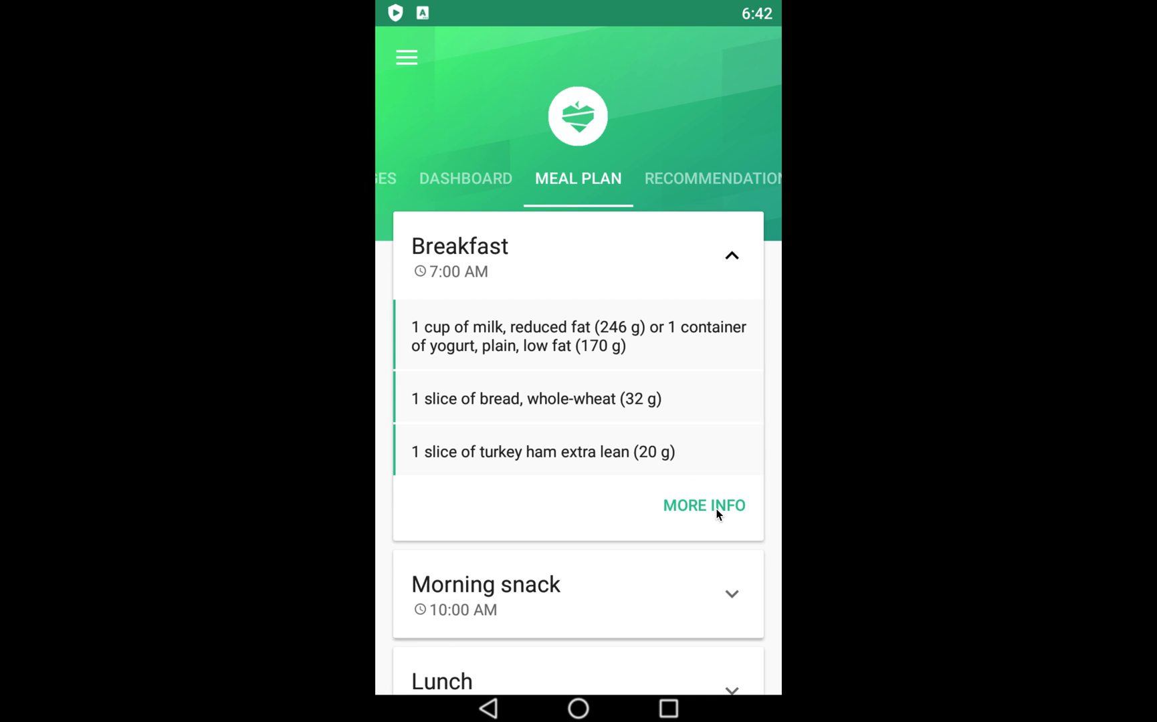
pyautogui.click(717, 514)
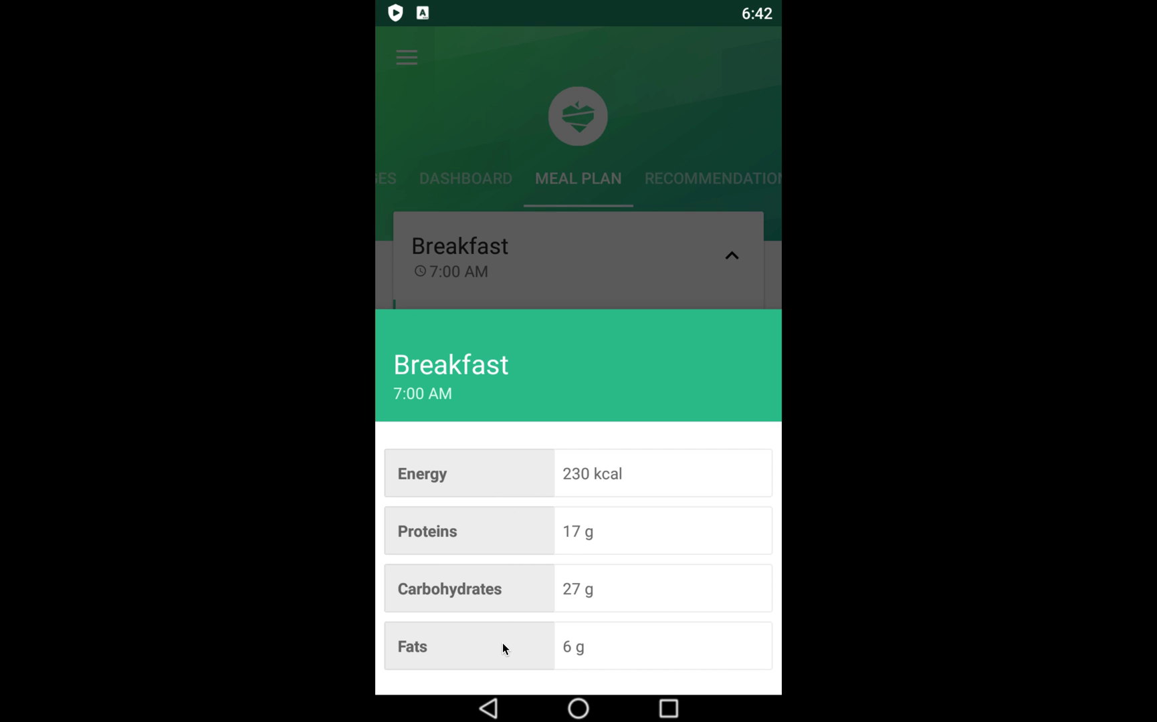
pyautogui.click(644, 259)
pyautogui.scroll(-3, 648, 390)
pyautogui.click(651, 443)
pyautogui.scroll(-3, 653, 452)
pyautogui.click(678, 489)
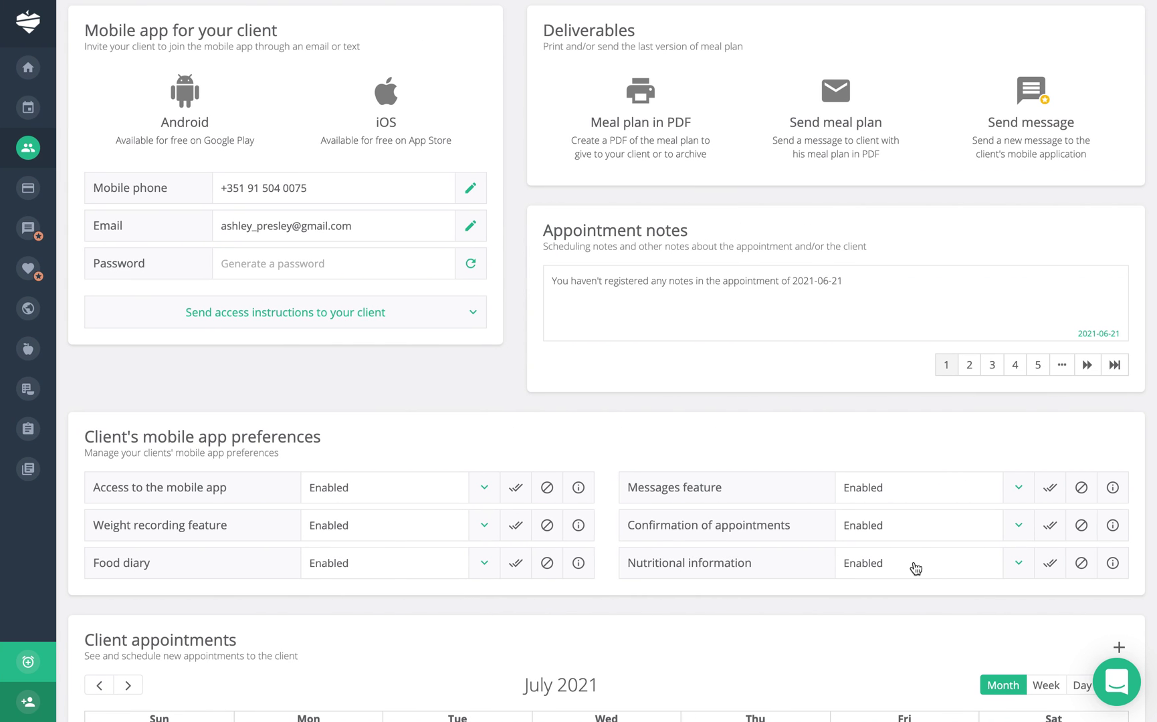
# Back in the web version, set Nutritional information to Disabled in this client's mobile app preferences.
pyautogui.click(915, 569)
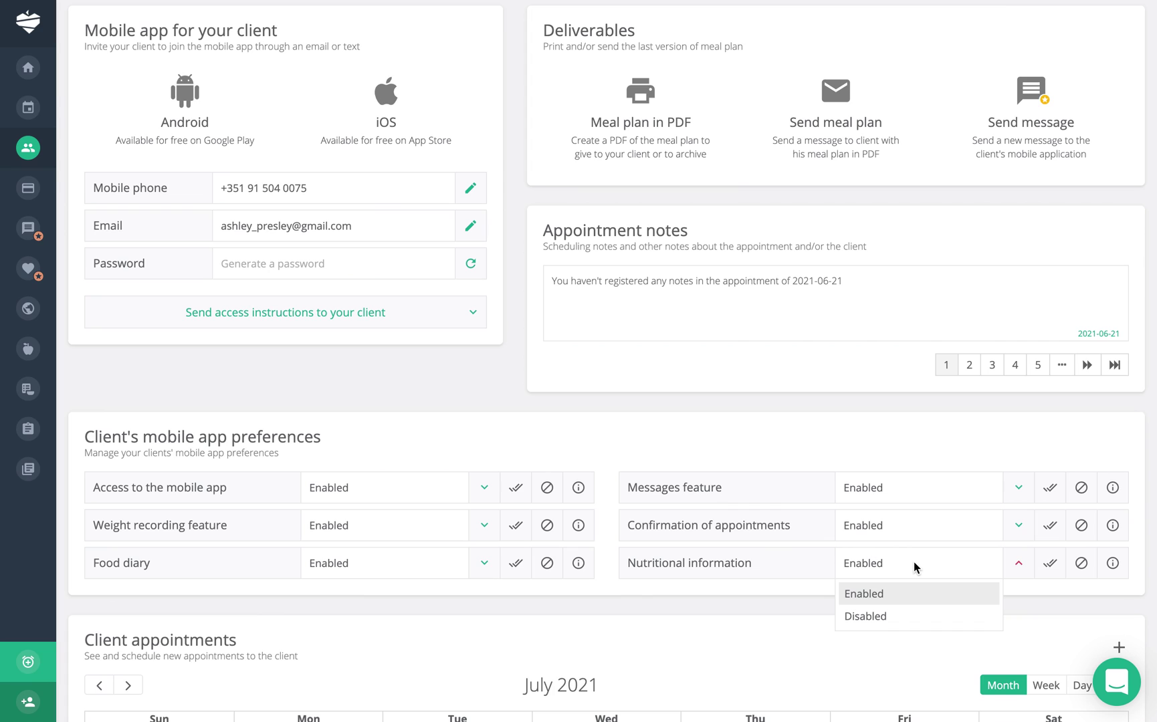
pyautogui.click(896, 616)
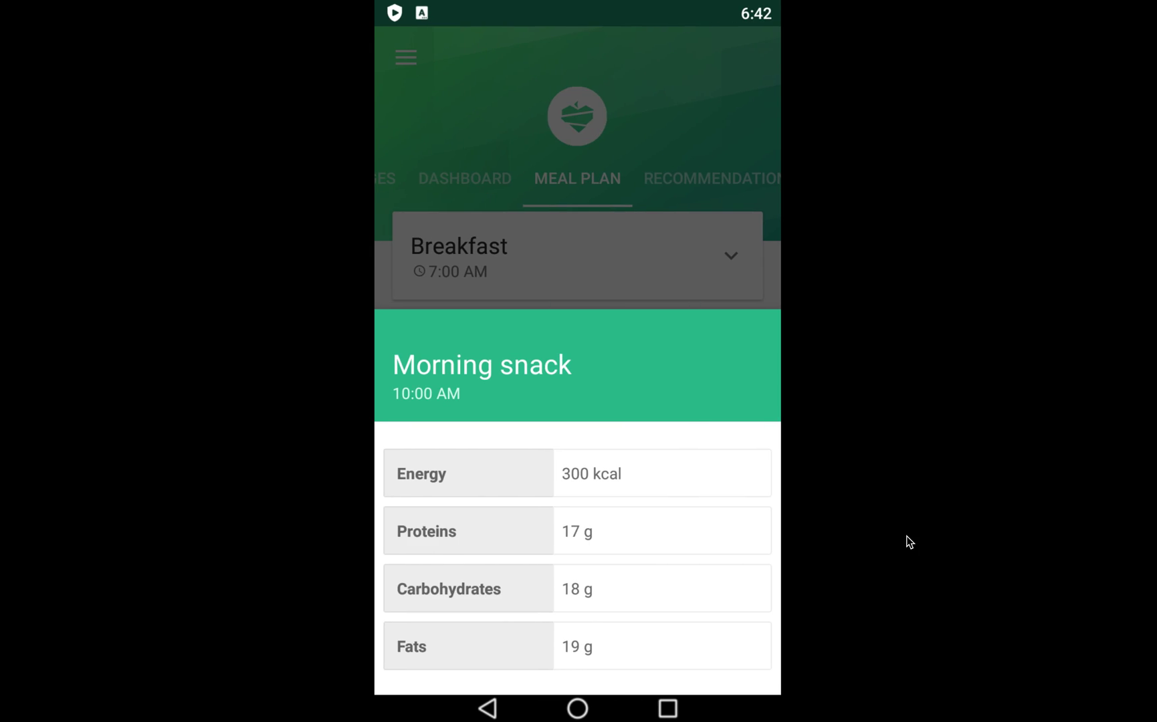
# In the client's mobile app, reload the dashboard and check Breakfast and Morning snack in the meal plan for nutritional details.
pyautogui.click(573, 218)
pyautogui.click(482, 182)
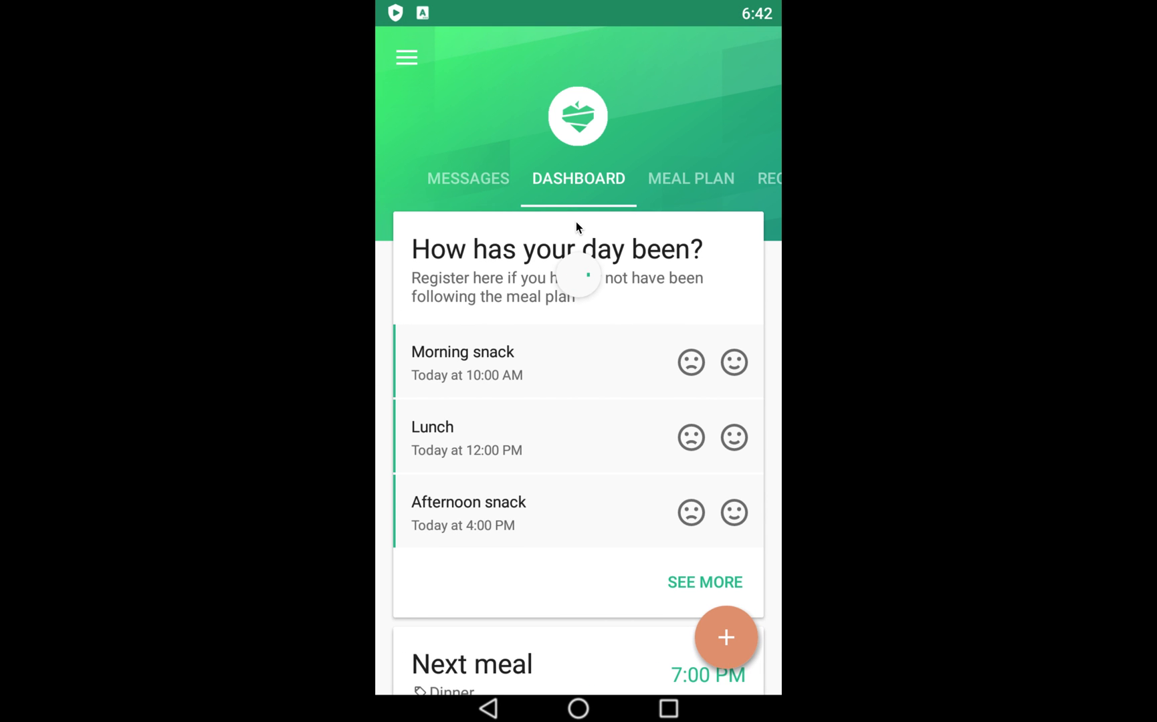
pyautogui.click(667, 178)
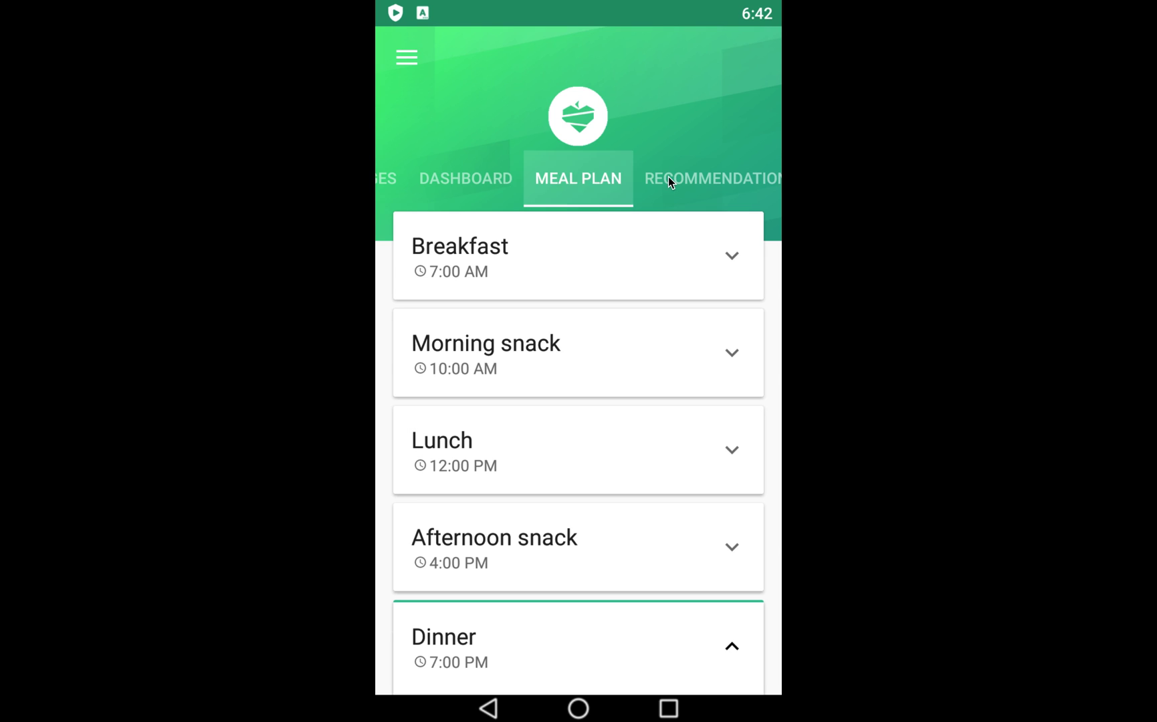
pyautogui.click(713, 238)
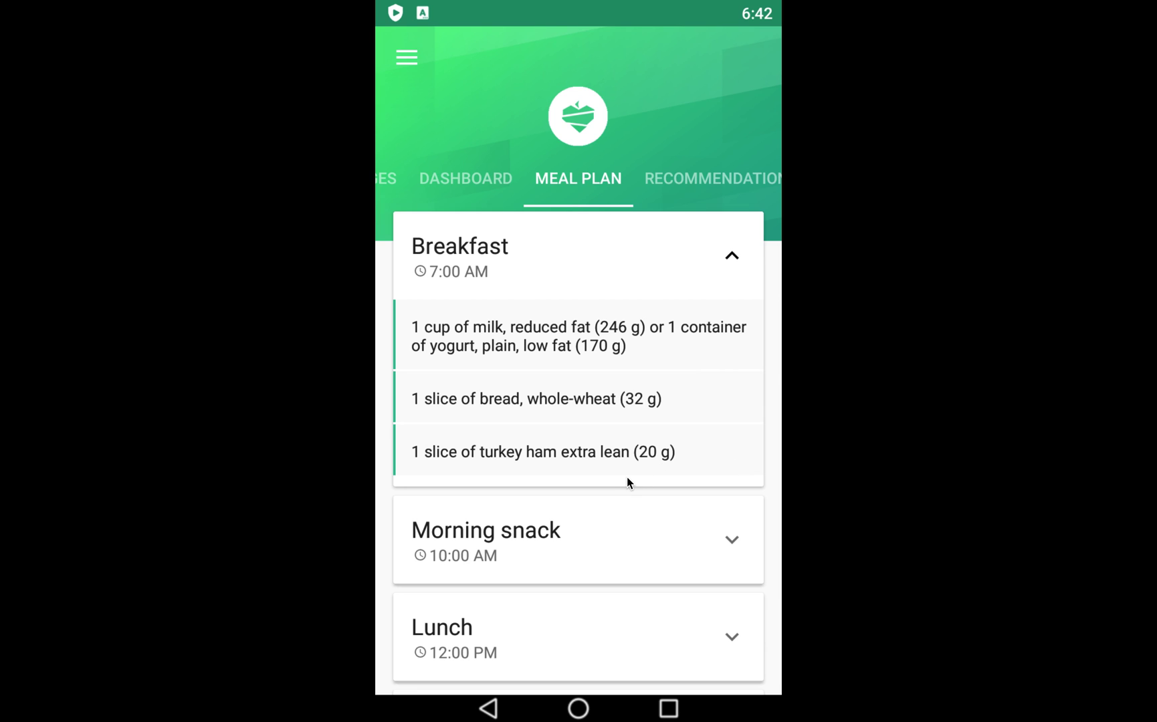
pyautogui.click(644, 519)
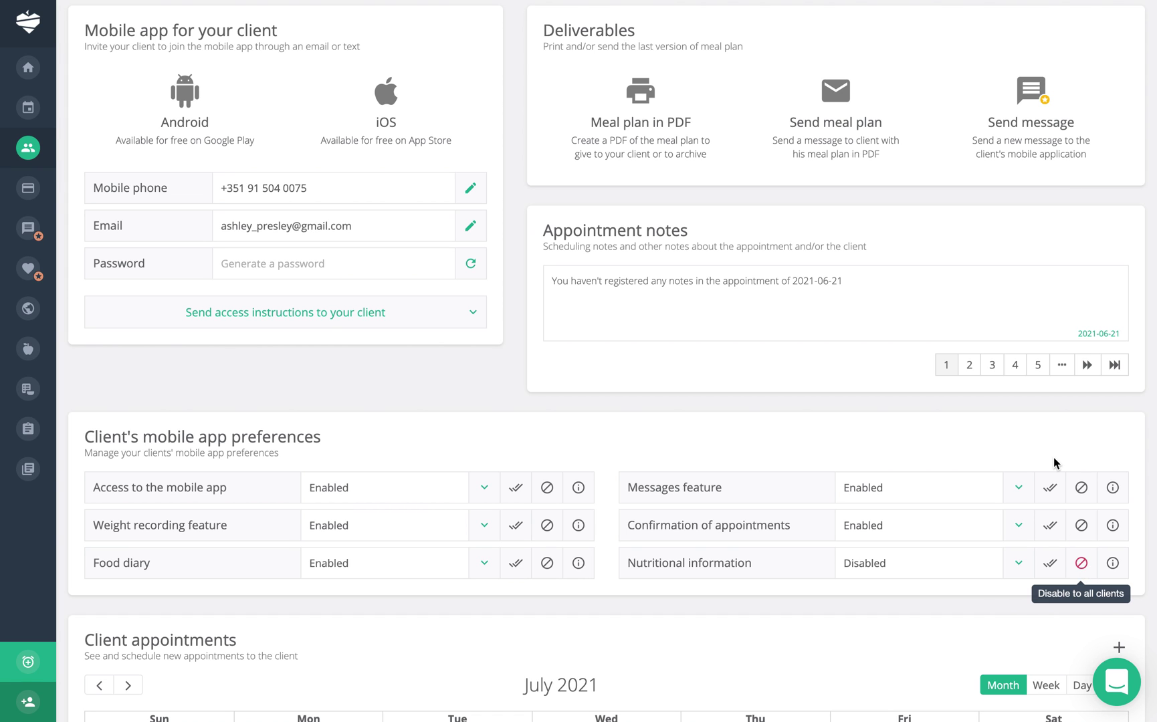
# In the professional's configurations and preferences, disable mobile app access to nutritional information for all clients.
pyautogui.scroll(10, 1053, 457)
pyautogui.click(1097, 33)
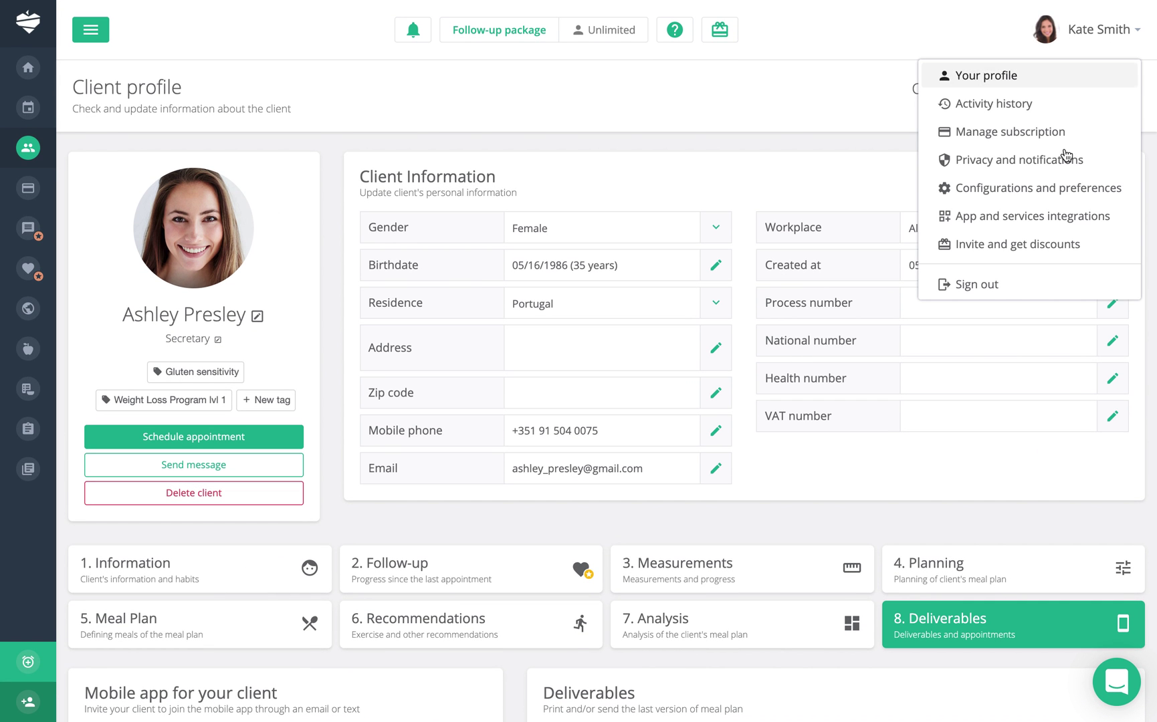
pyautogui.click(1062, 190)
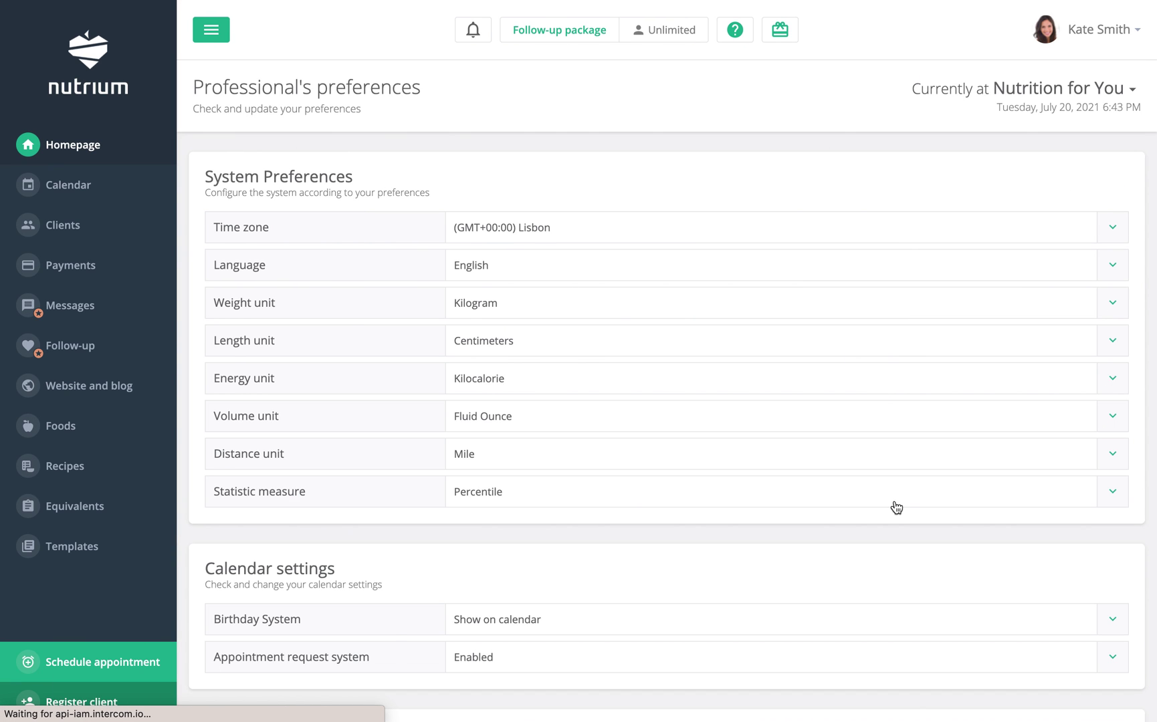
pyautogui.scroll(-3, 896, 508)
pyautogui.scroll(-6, 896, 509)
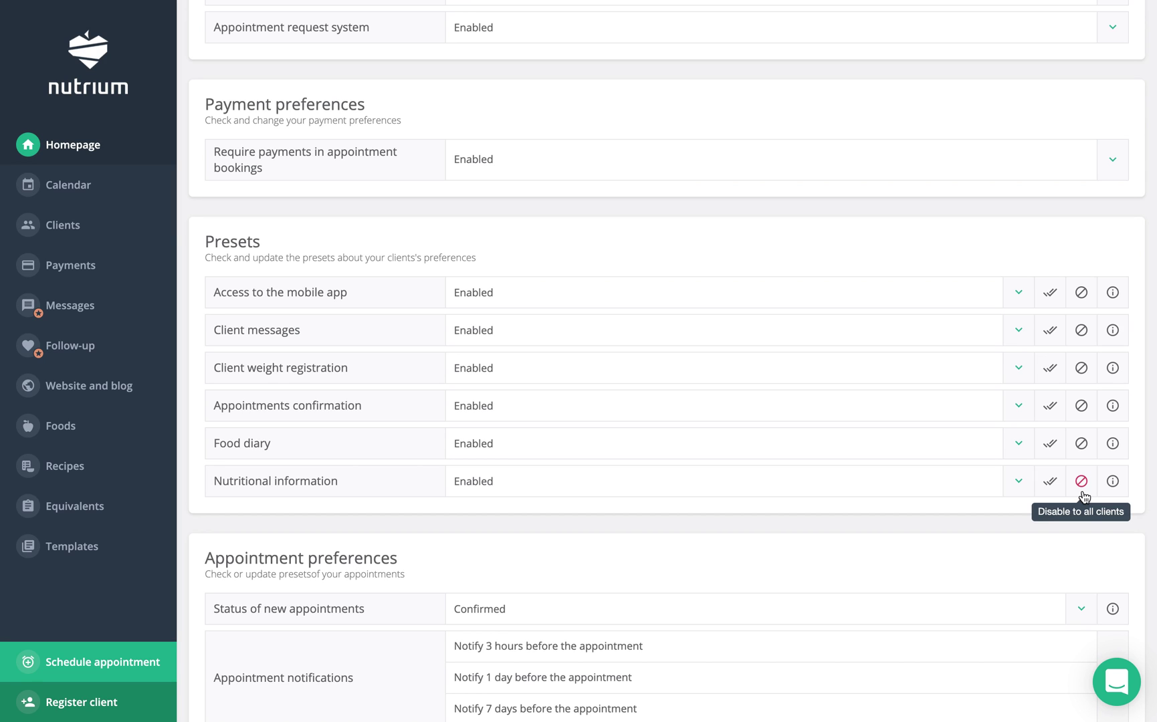
pyautogui.click(1082, 492)
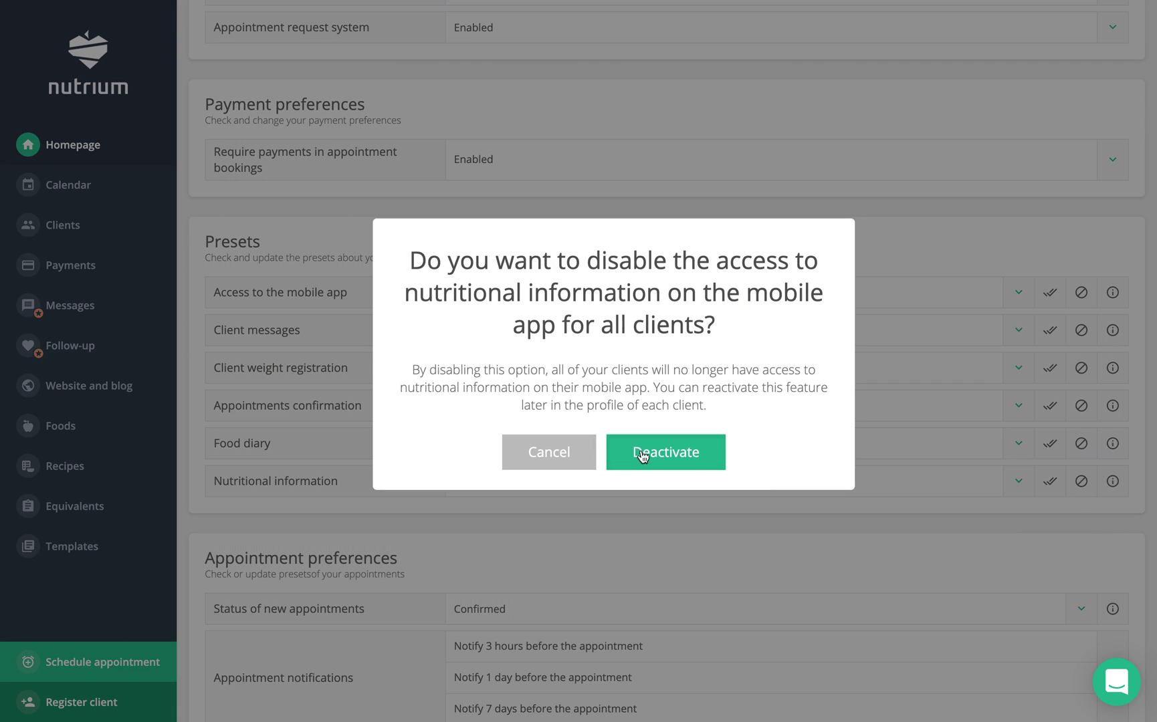
pyautogui.click(649, 459)
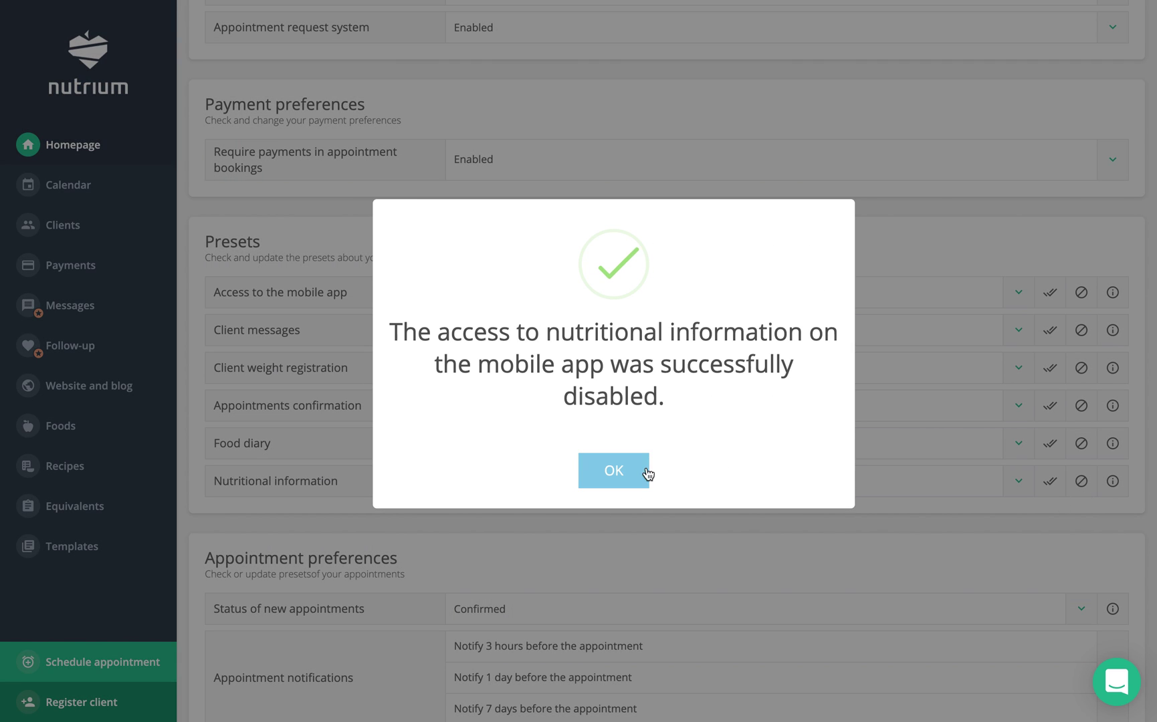
pyautogui.click(613, 472)
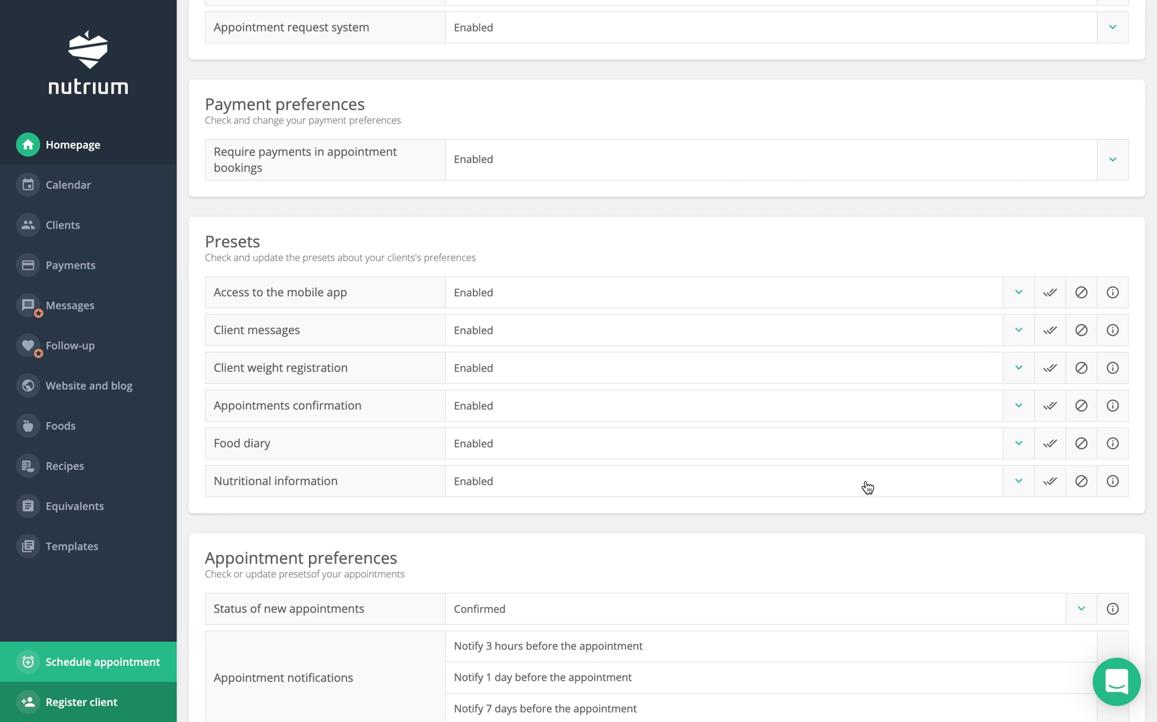
# Set the Nutritional information preset to Disabled.
pyautogui.click(549, 490)
pyautogui.click(540, 533)
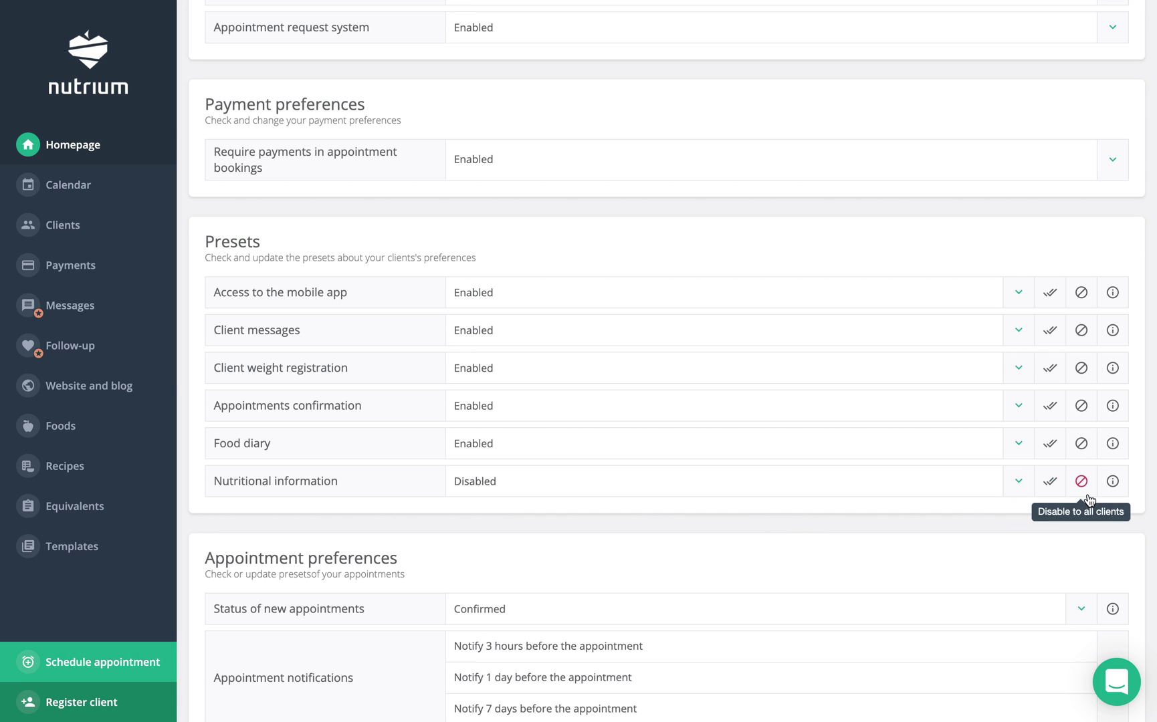
# Set the Nutritional information preset to Enabled and activate access to it for all clients.
pyautogui.click(609, 488)
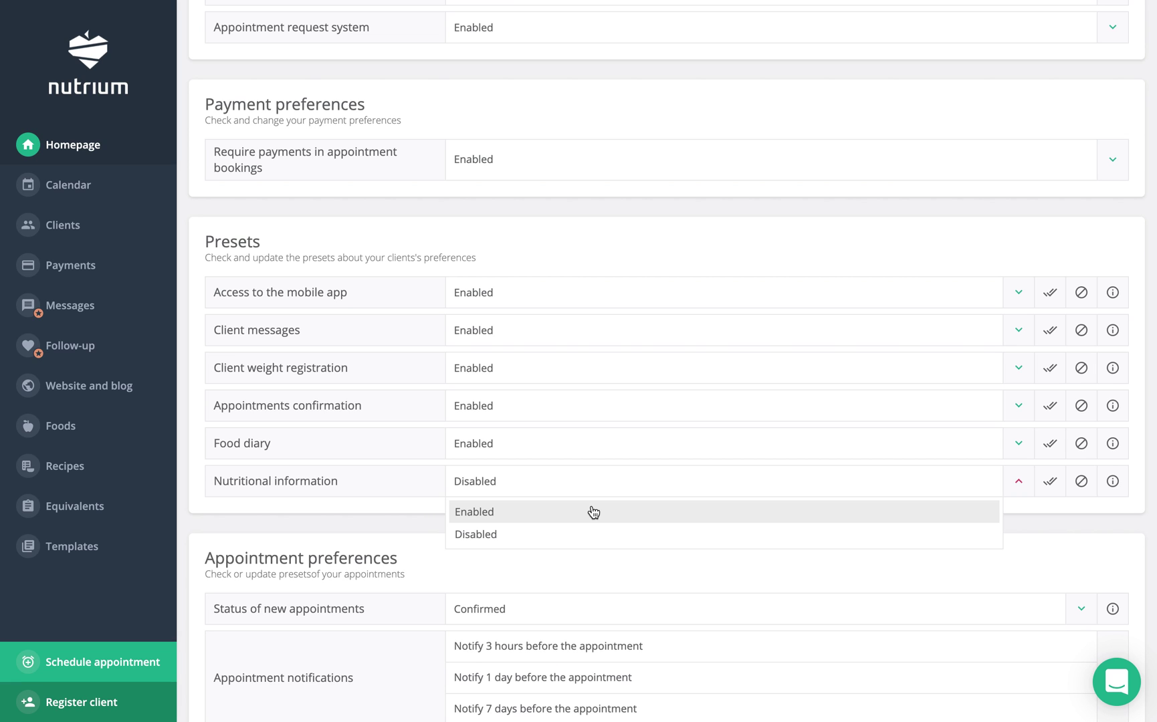
pyautogui.click(593, 512)
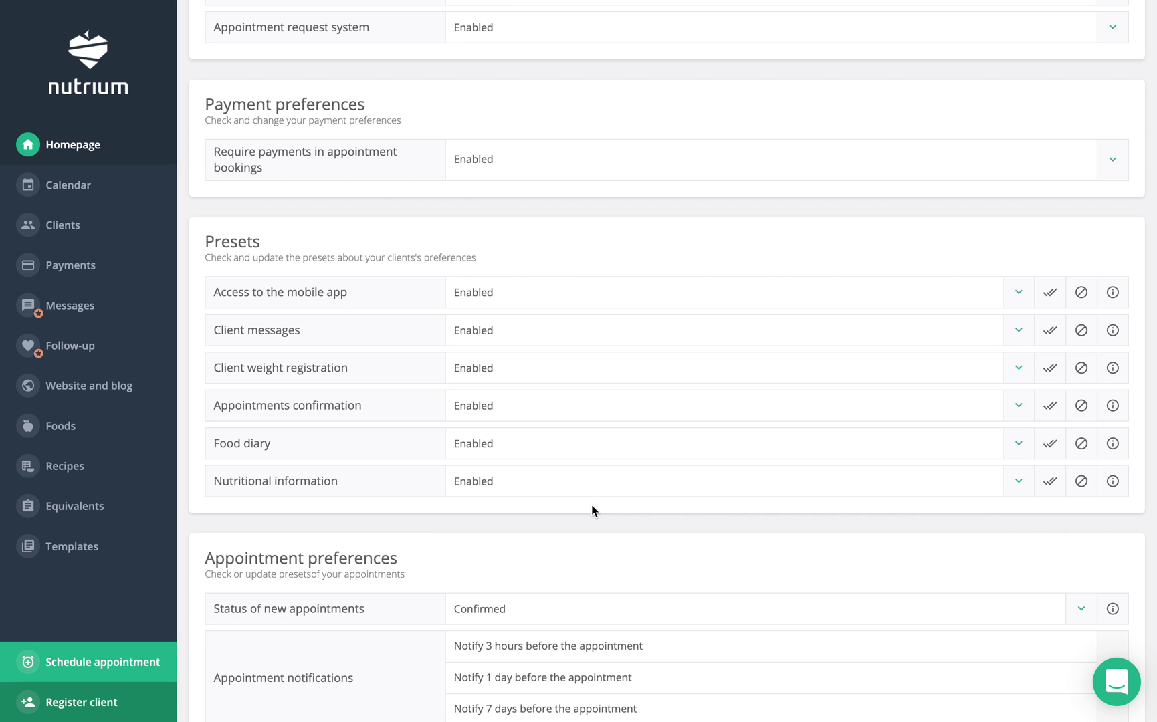
pyautogui.click(1049, 484)
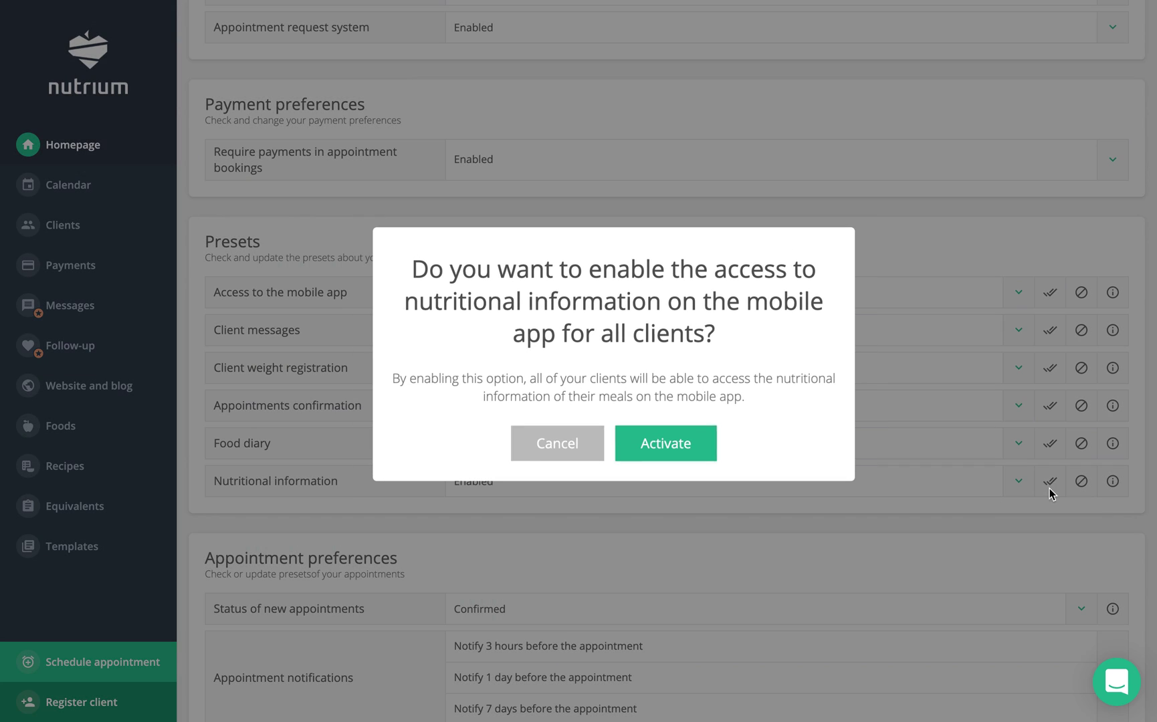
pyautogui.click(663, 454)
pyautogui.click(616, 471)
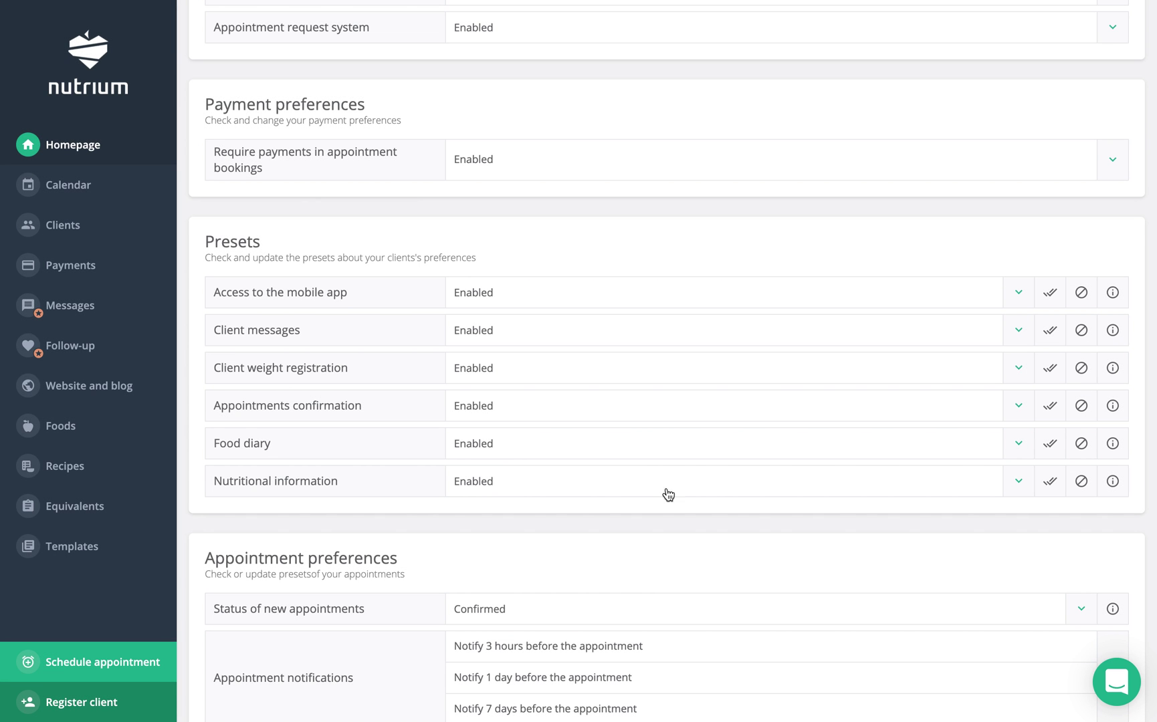